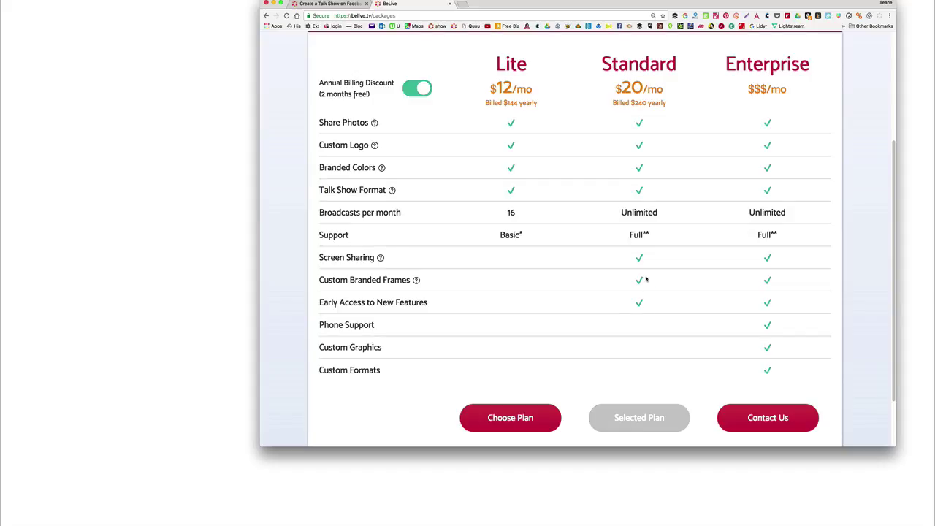
Step: Read the Custom Branded Frames description on the Lite/Standard/Enterprise pricing page
mouse_move(417, 282)
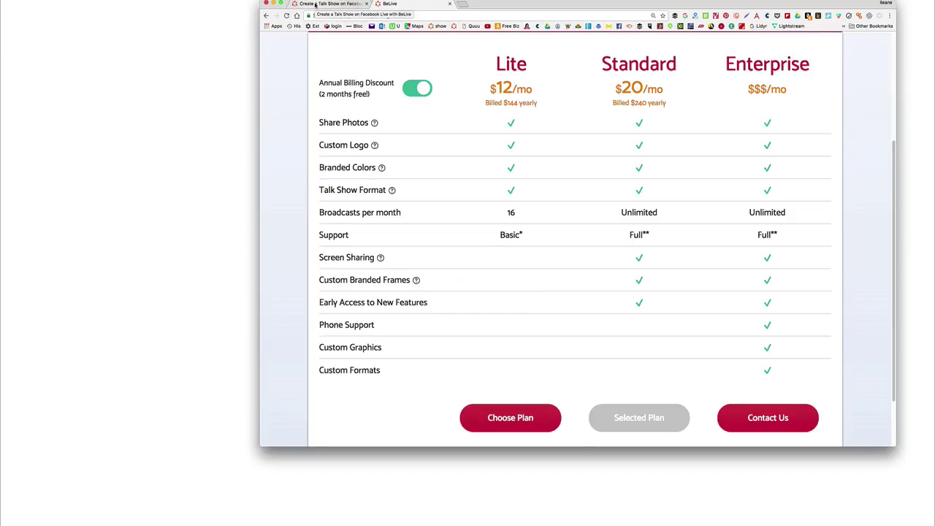
Step: Start a new Talk Show broadcast titled 'Testing Belive Show'
click(315, 4)
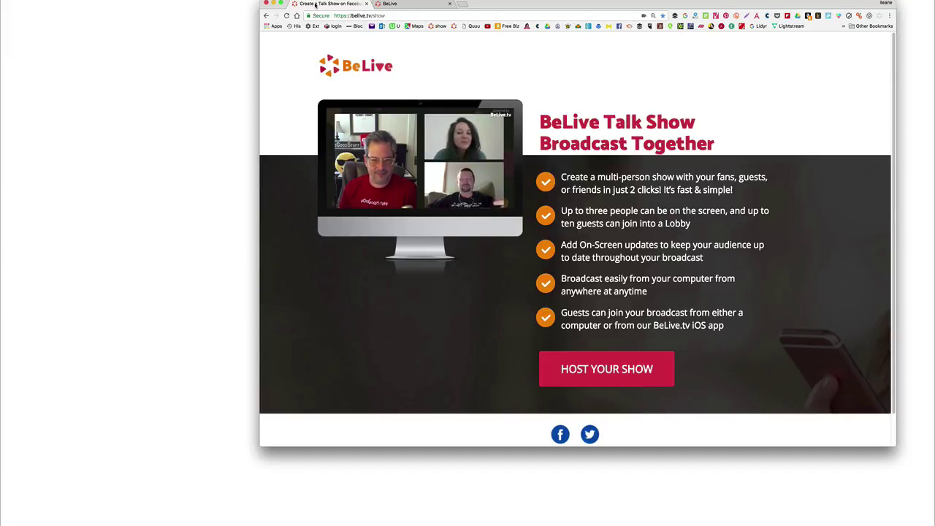
click(621, 373)
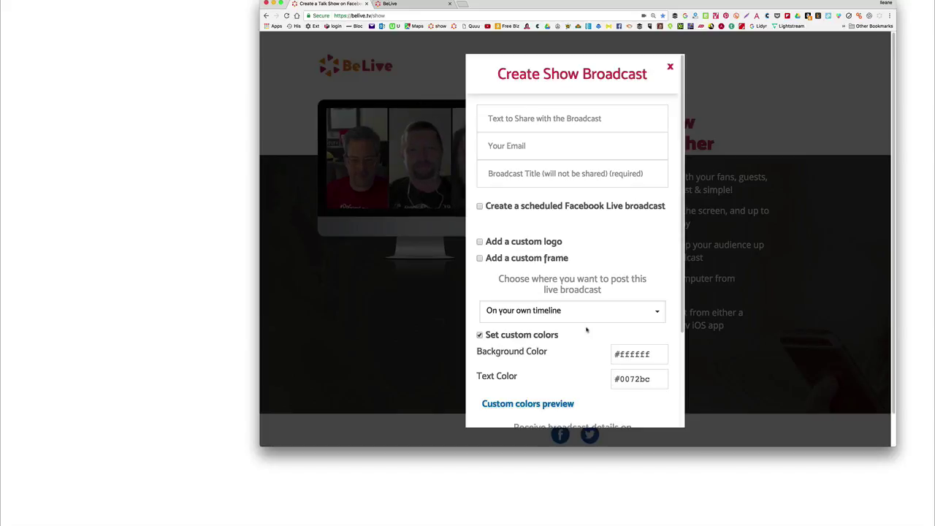
click(493, 173)
text(T)
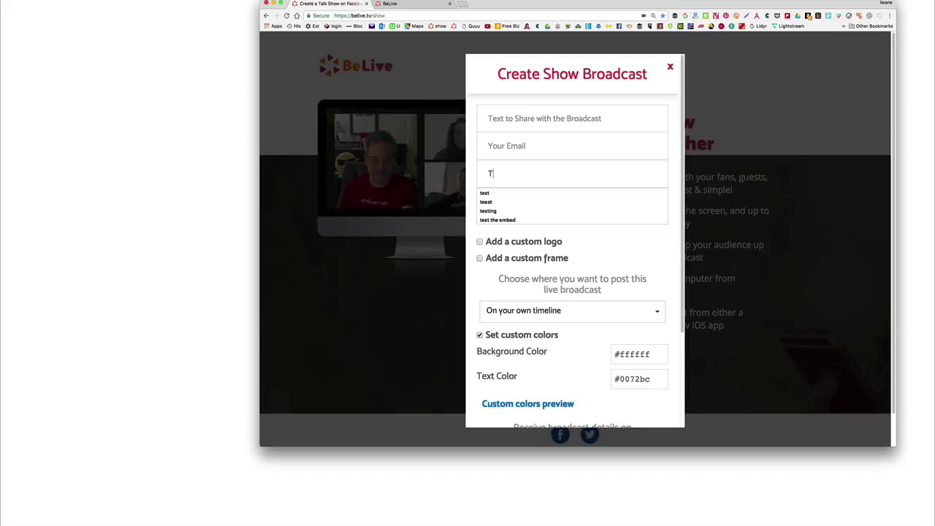
text(esting Belive Show)
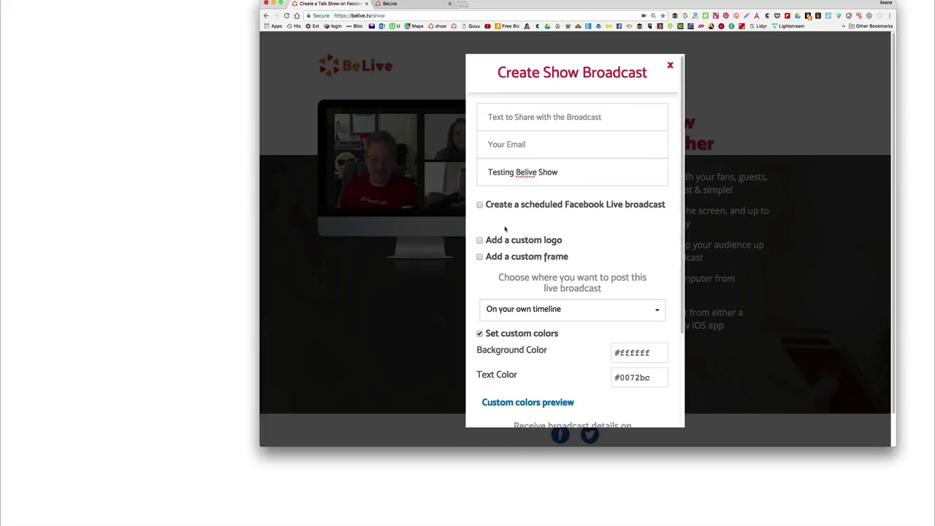
Step: Turn on a custom logo and choose the existing logo for the show
click(480, 240)
mouse_move(507, 296)
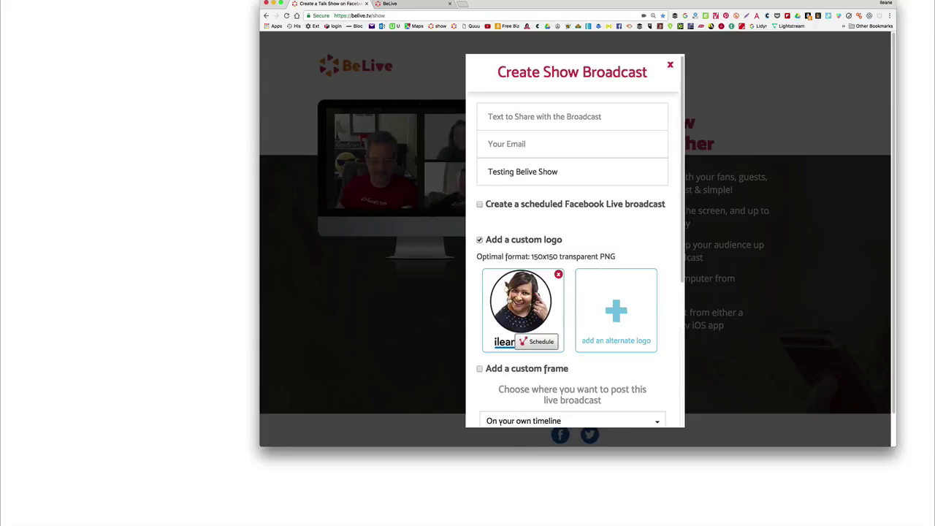
click(553, 292)
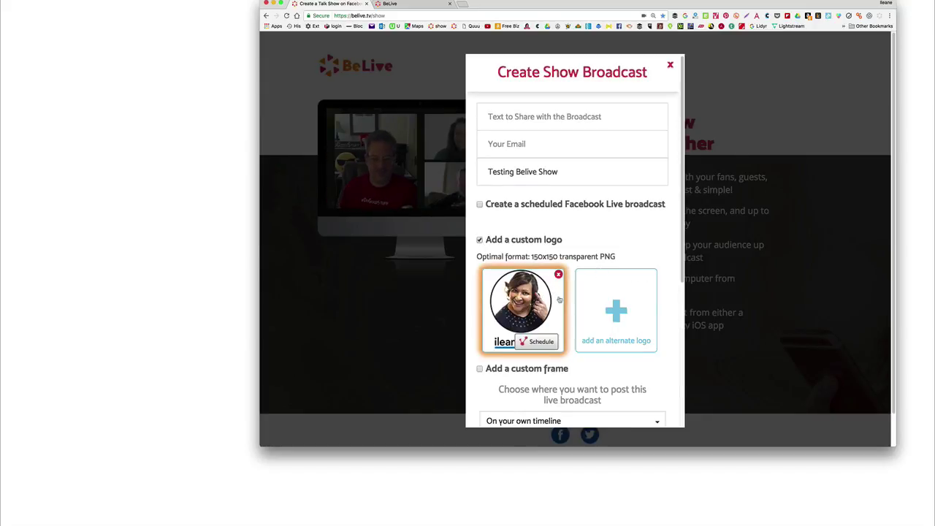
scroll(648, 264, down, 3)
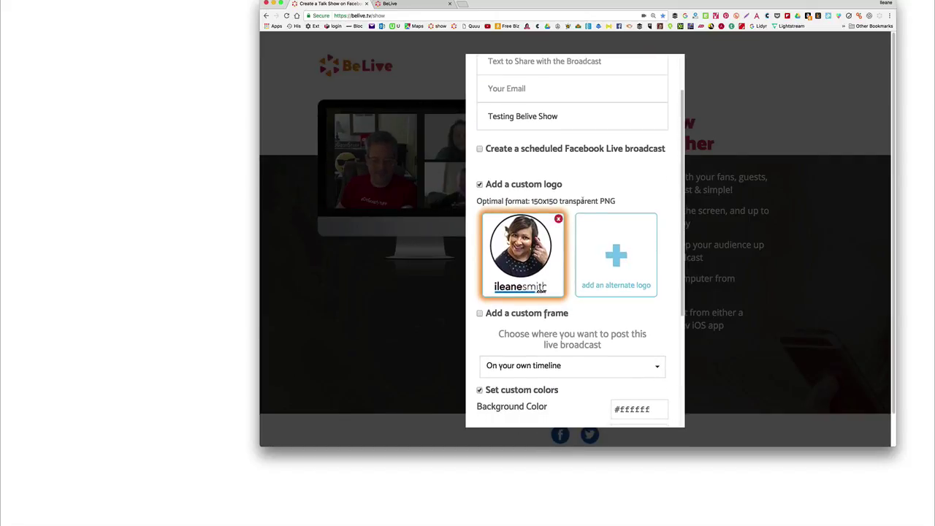
scroll(629, 205, down, 4)
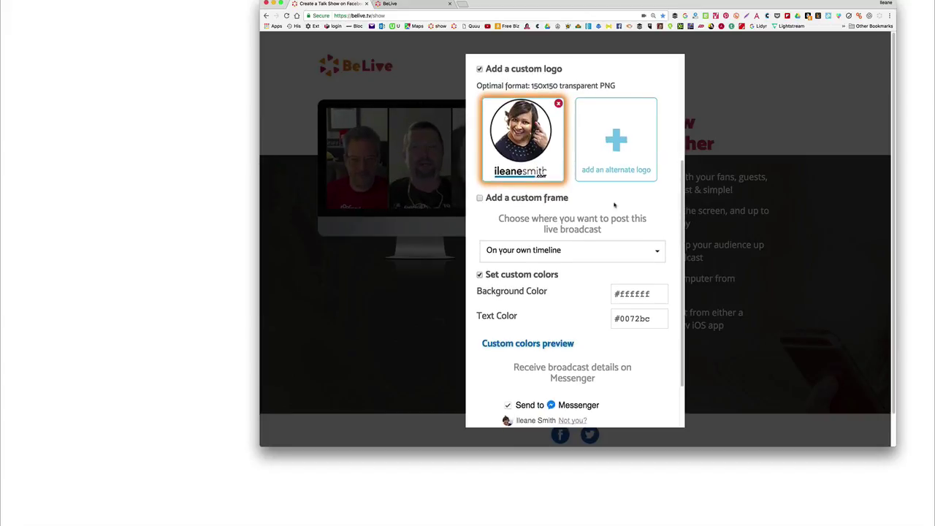
scroll(627, 285, up, 1)
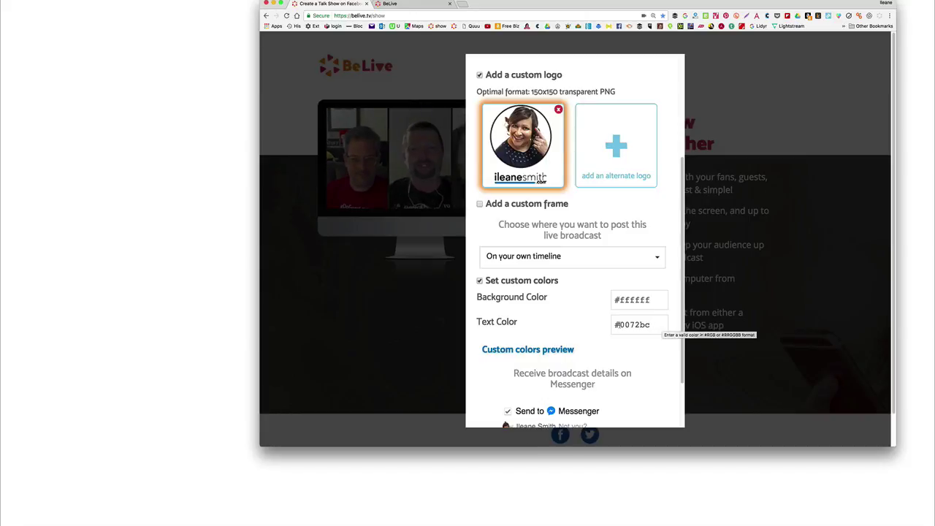
Step: Set the show's text colour to #00bc08
click(632, 324)
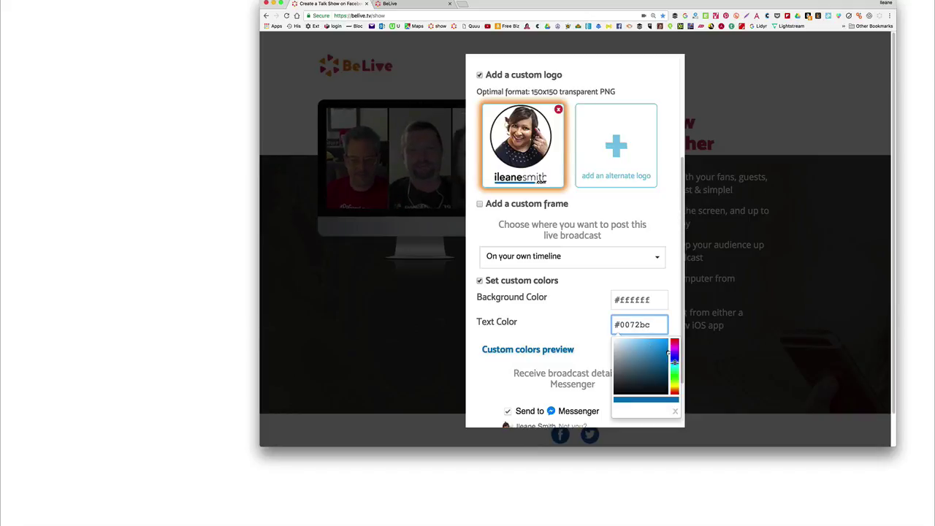
double_click(630, 324)
text(00bc1e)
key(BackSpace)
key(BackSpace)
text(08)
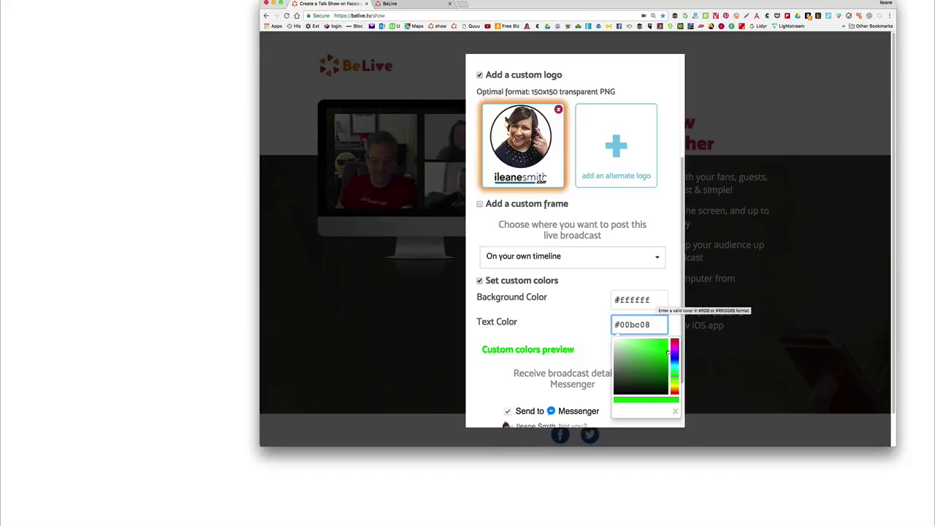
Step: Set the show's background colour to a dark grey from the picker
double_click(656, 299)
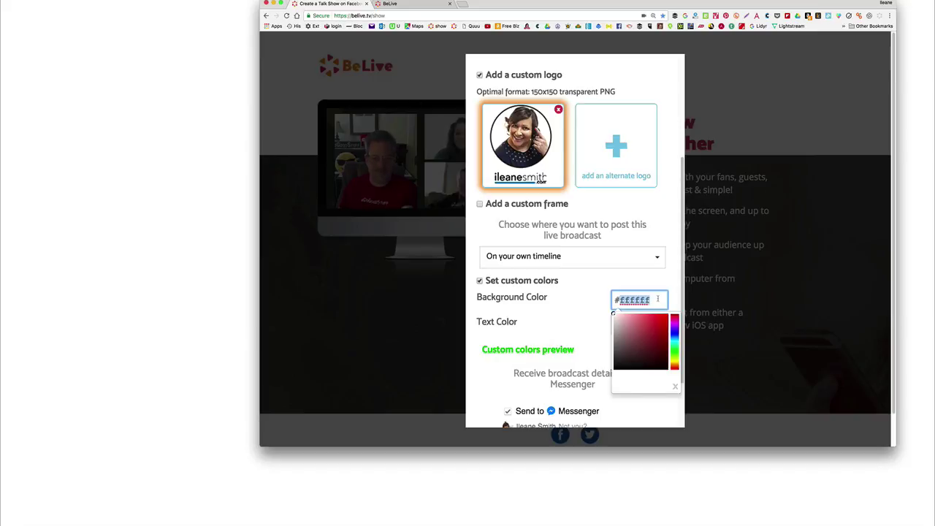
text(0000)
key(BackSpace)
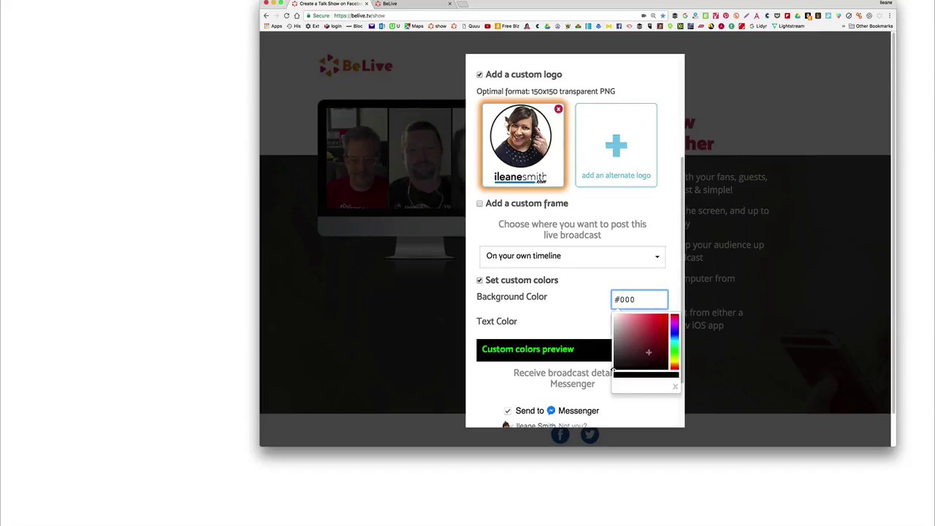
click(615, 360)
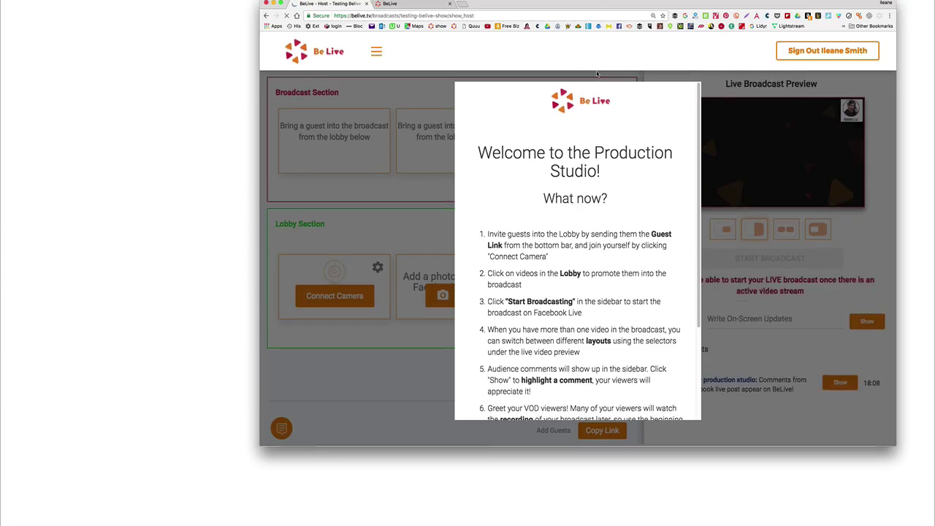
Step: Dismiss the studio welcome guide and set the camera resolution to HD 720p
scroll(631, 128, down, 5)
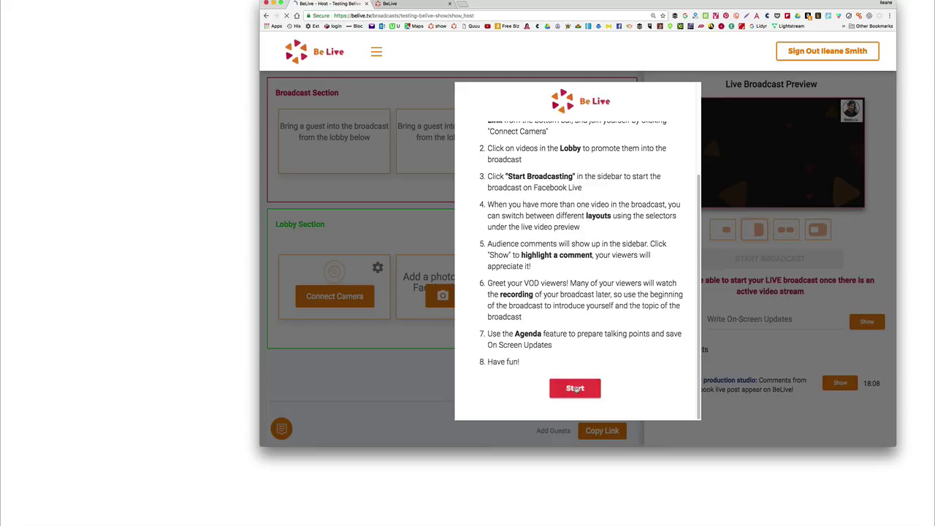
click(575, 388)
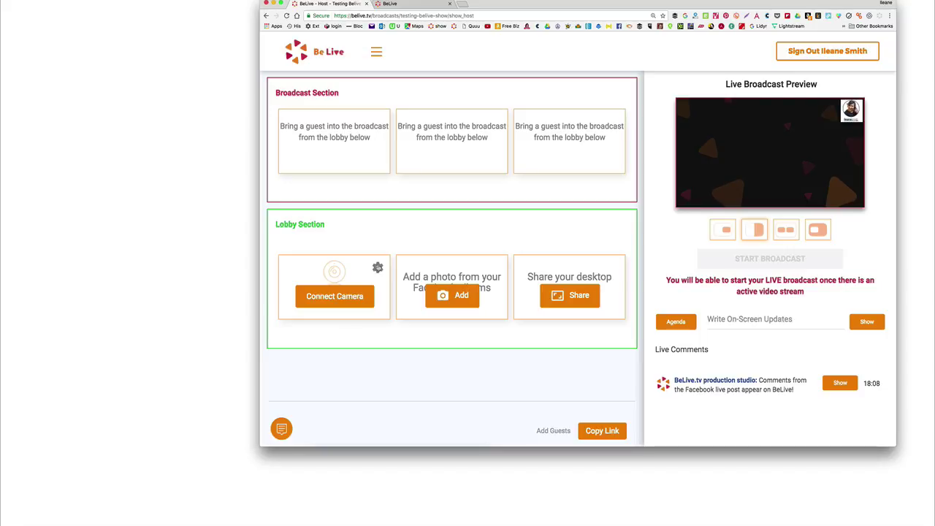
click(378, 267)
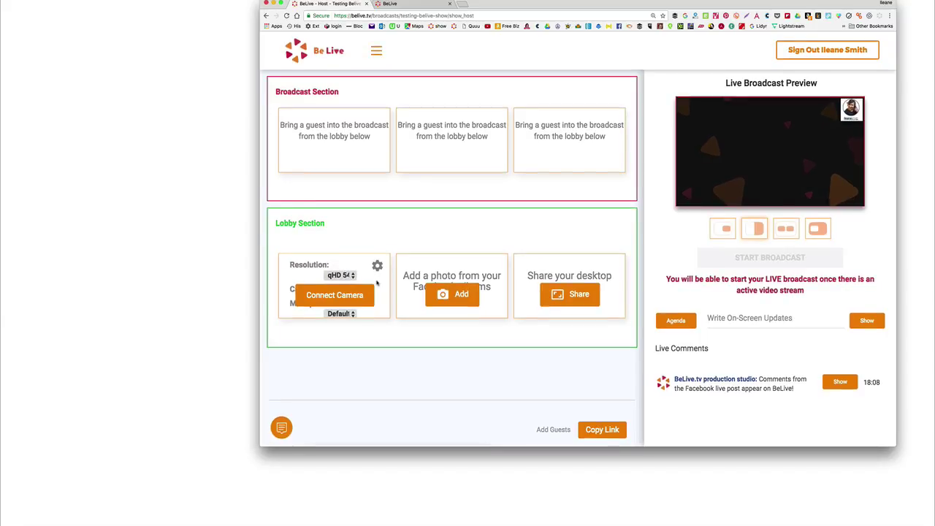
click(354, 277)
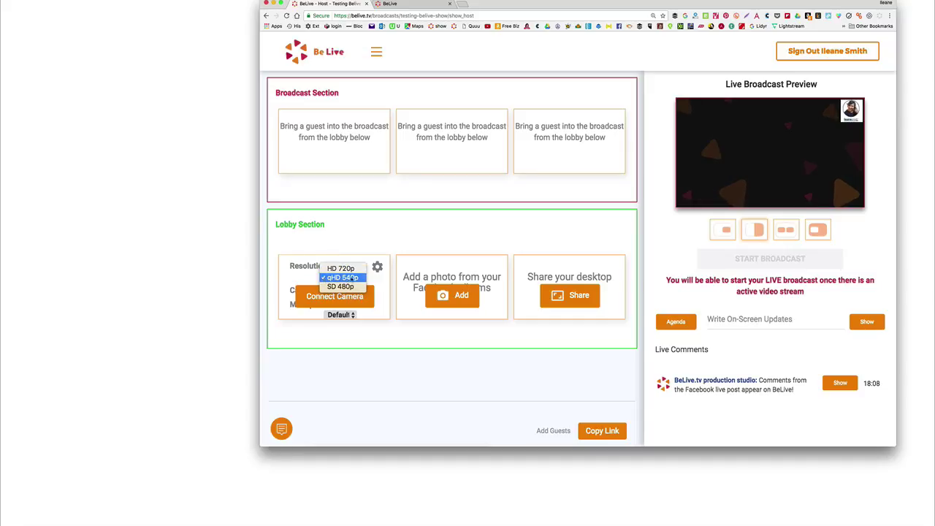
click(344, 270)
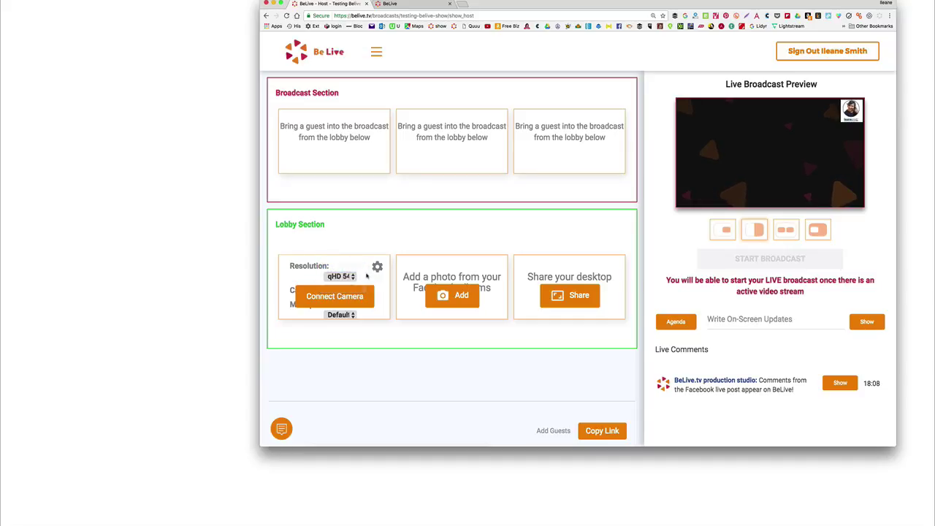
Step: Choose the ATR USB microphone and HD Pro Webcam, then connect the camera to the lobby
click(354, 315)
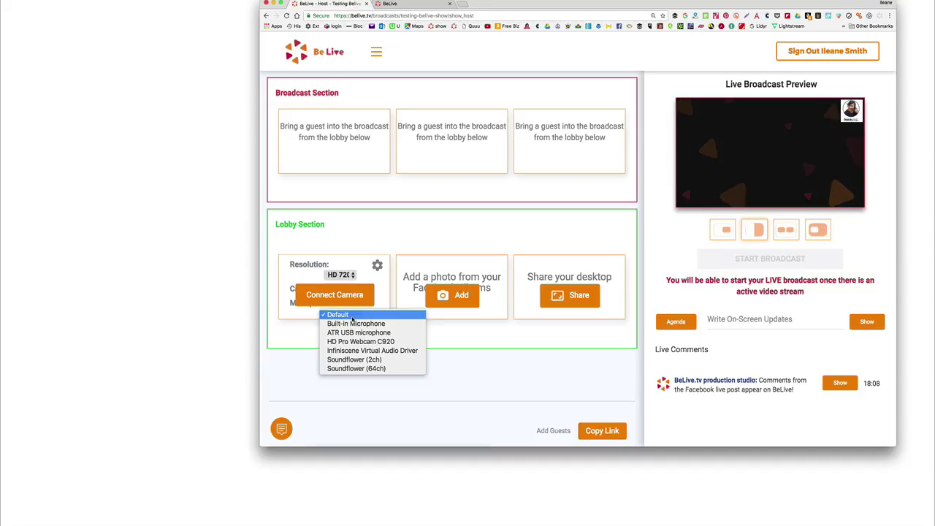
click(352, 333)
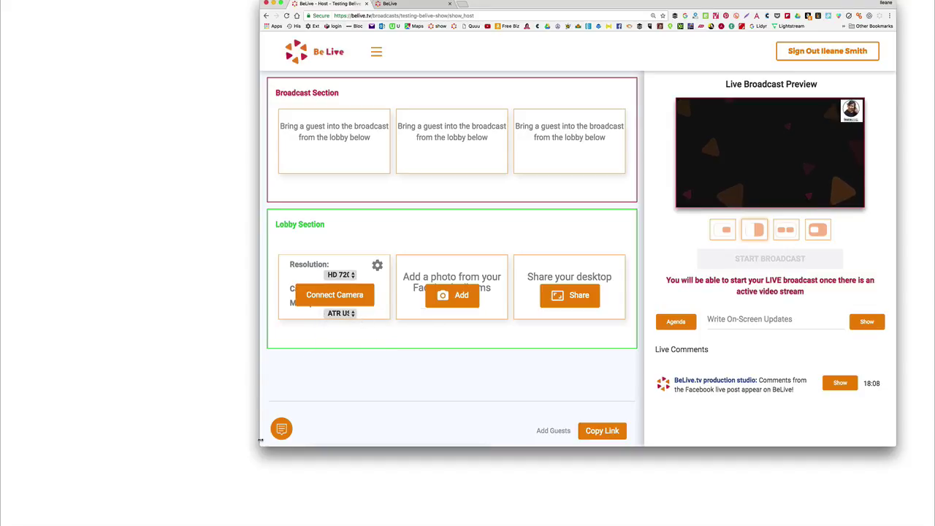
drag(260, 444, 191, 500)
click(310, 294)
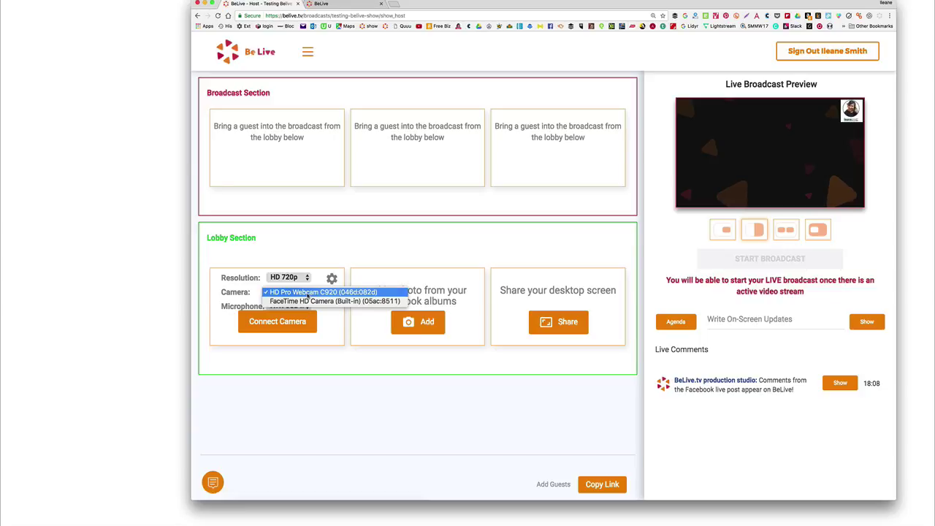
click(322, 292)
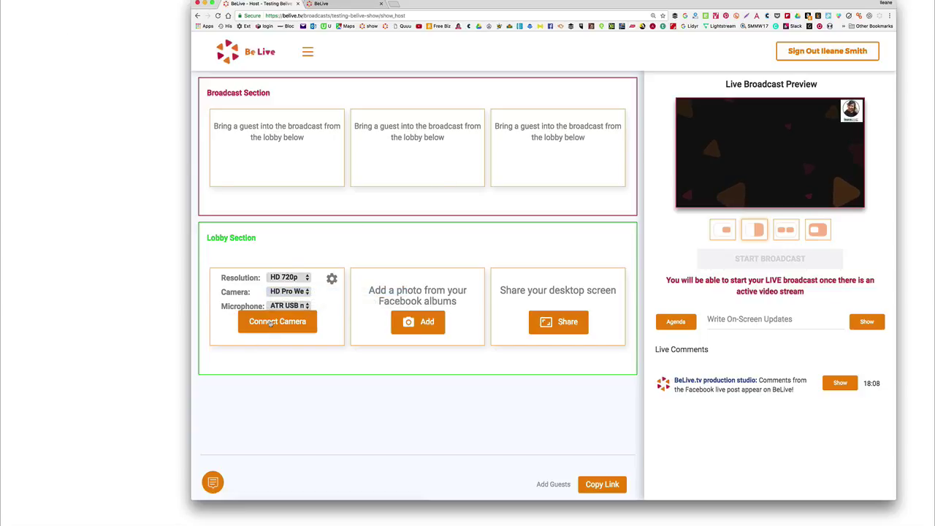
click(271, 325)
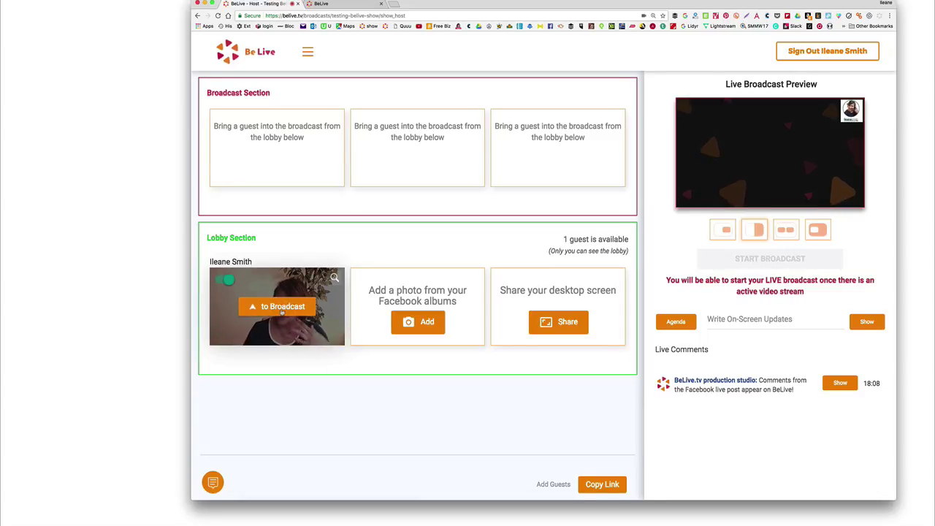
Step: Move the host's webcam tile from the Lobby into the Broadcast Section
click(283, 307)
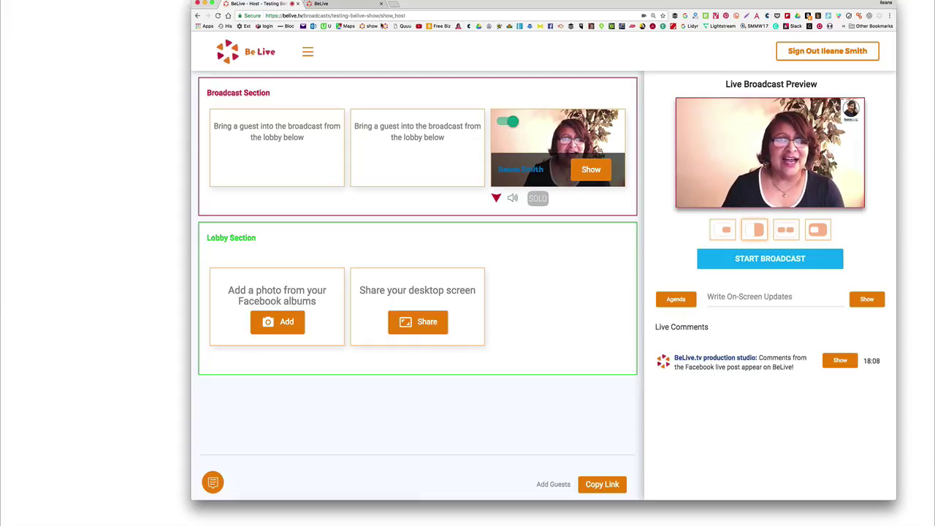
click(890, 15)
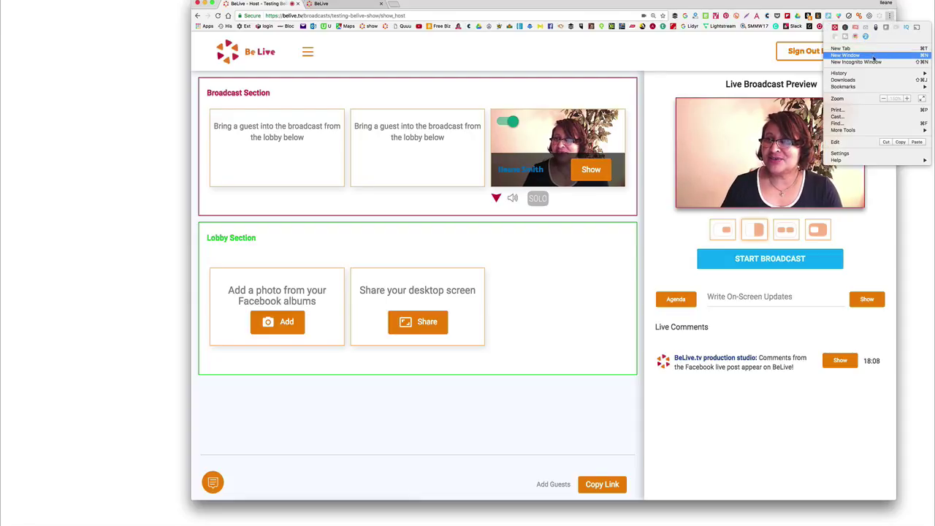
Step: Share the Google Maps application window as a screen source in the lobby
click(874, 56)
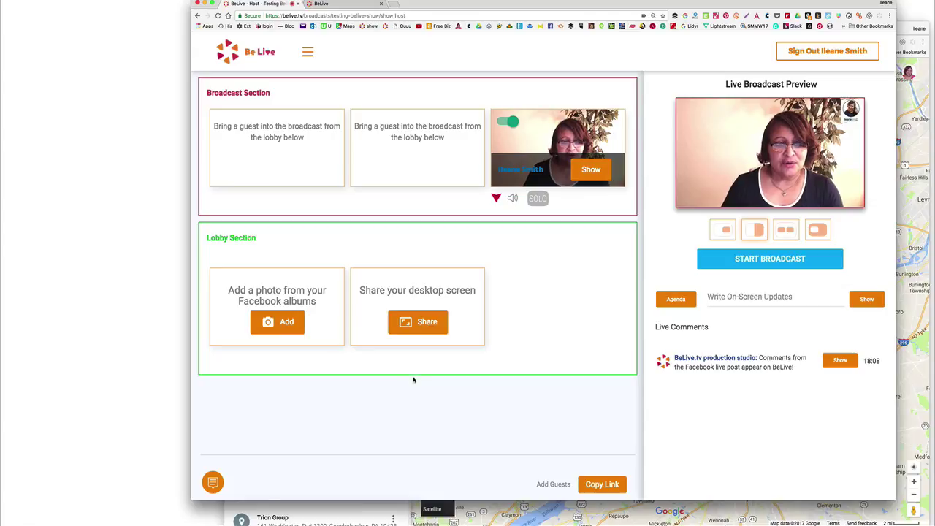
click(432, 321)
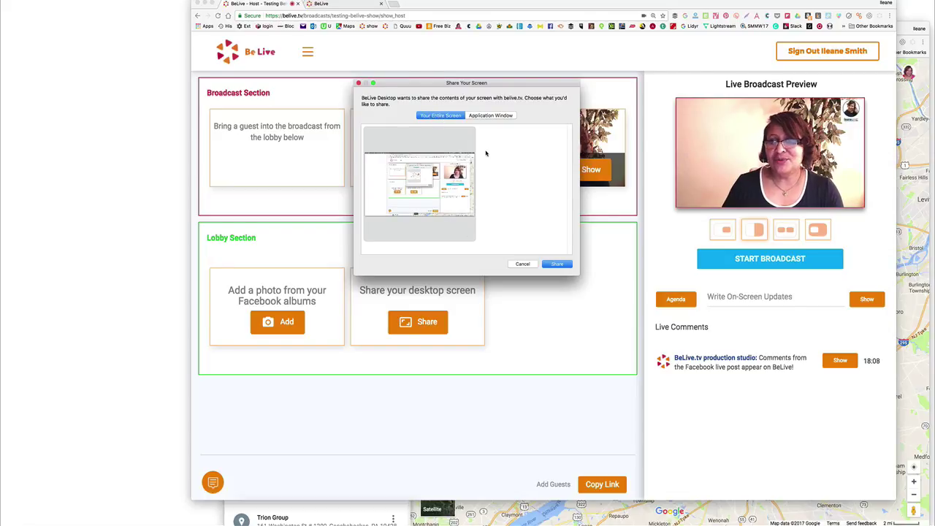
click(488, 115)
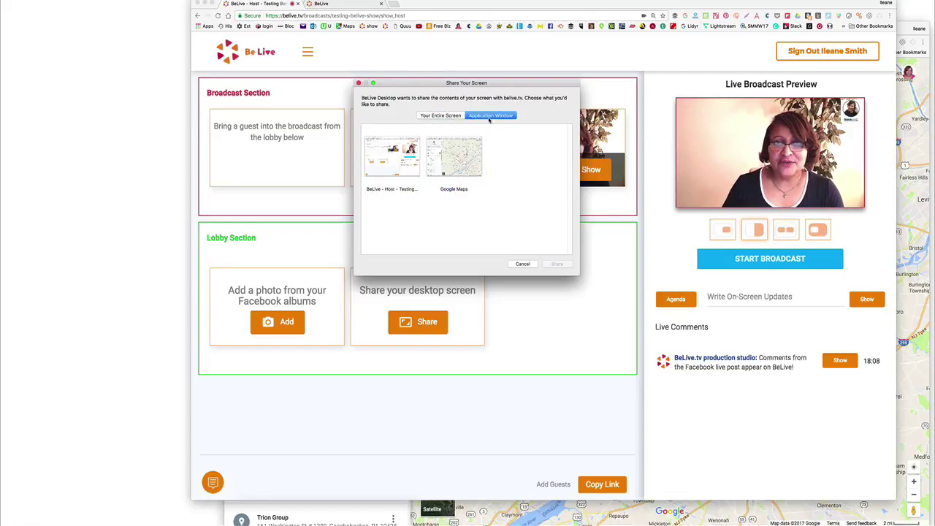
click(456, 164)
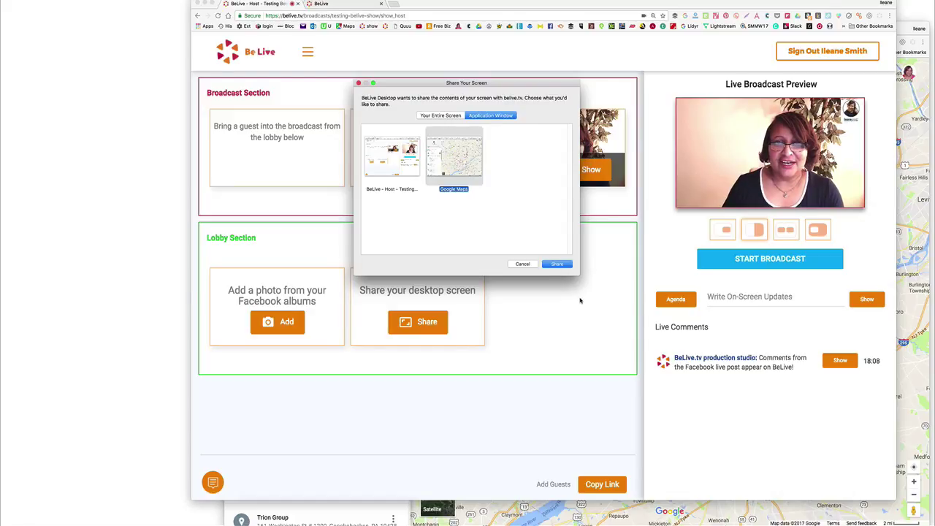
click(557, 264)
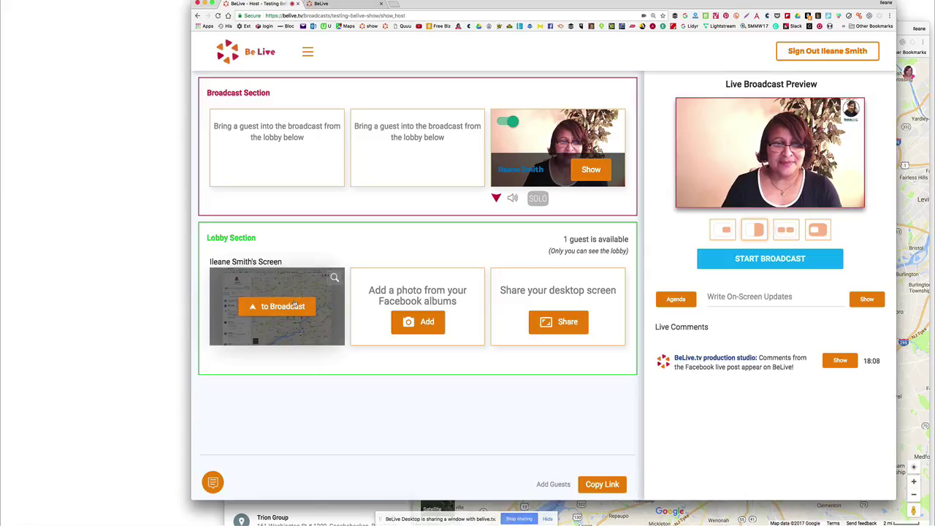
Step: Add the shared Google Maps screen to the broadcast and zoom in on the map
click(285, 306)
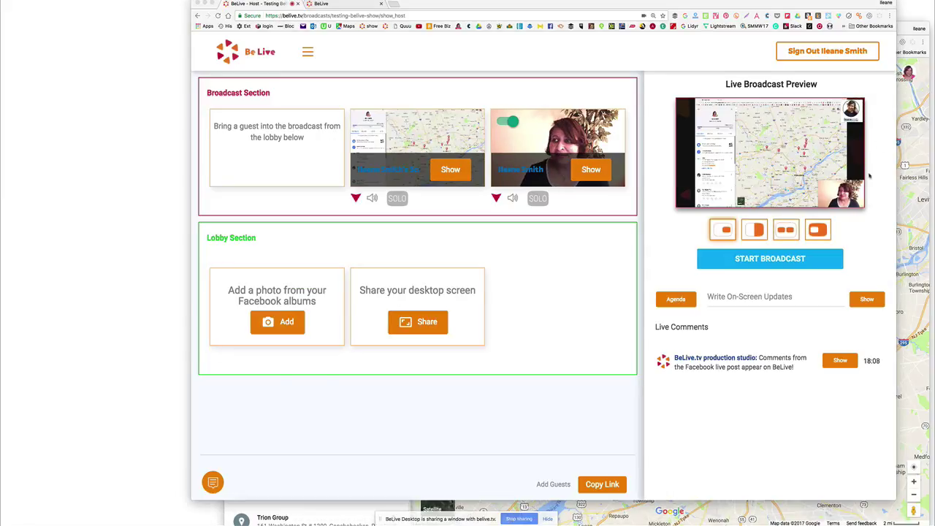
click(911, 223)
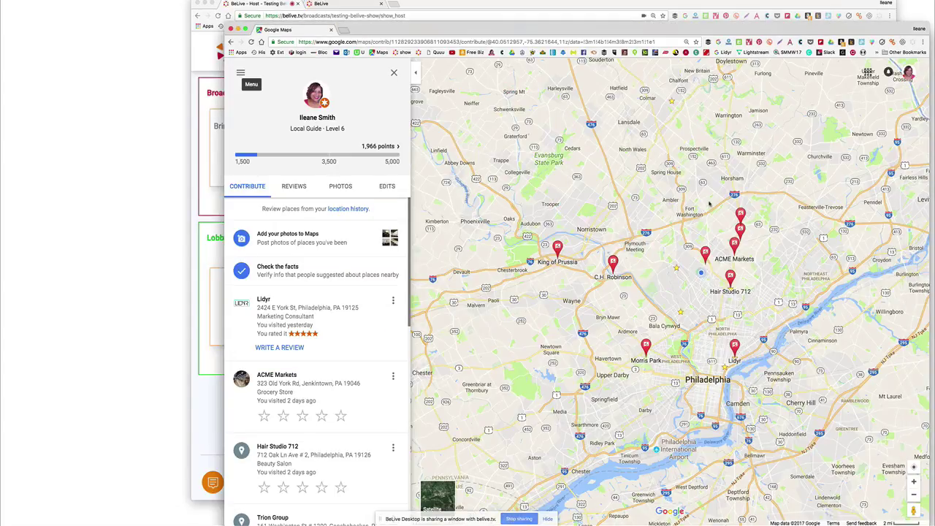
scroll(709, 204, up, 2)
scroll(708, 203, up, 3)
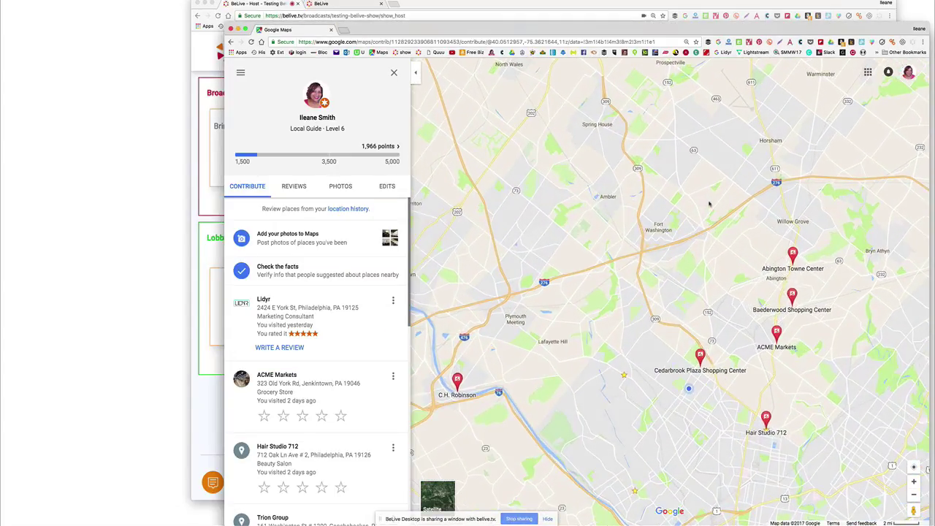
click(201, 58)
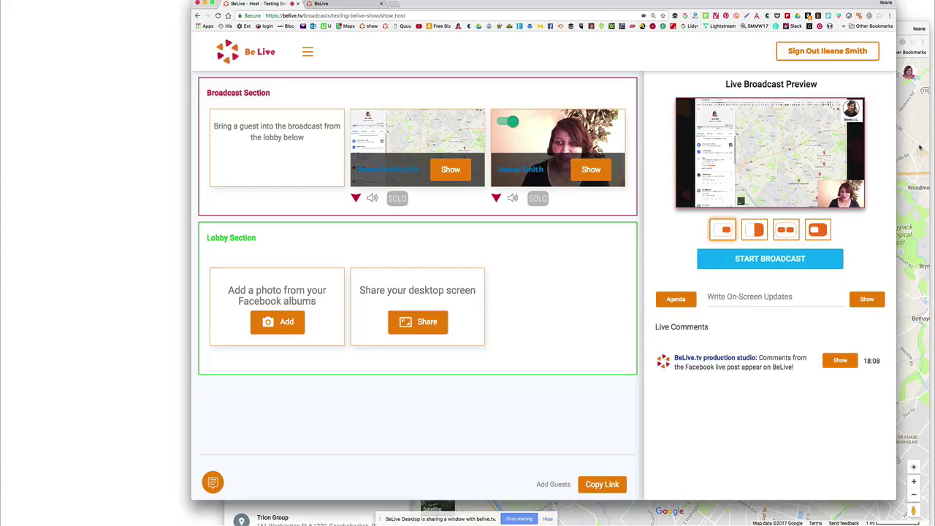
Step: Add a 'Belive Tutorial' item to the broadcast agenda
click(676, 299)
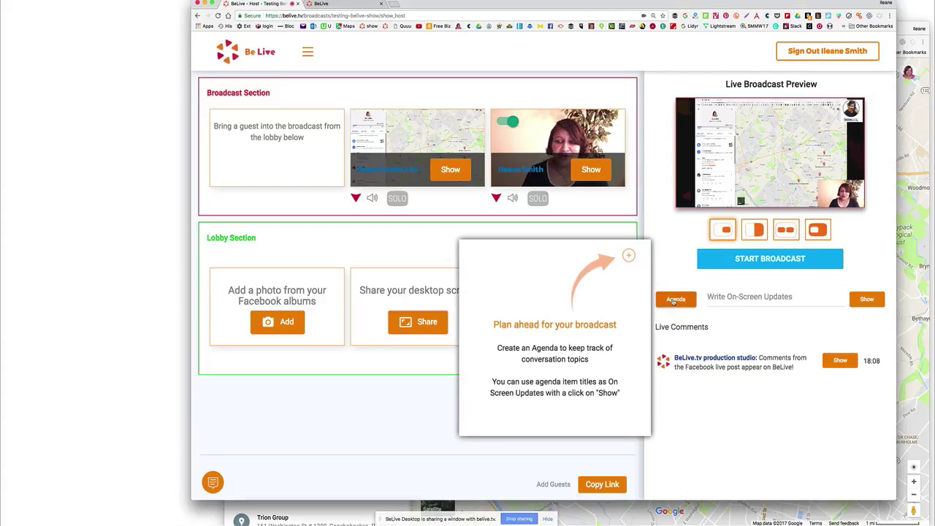
click(628, 255)
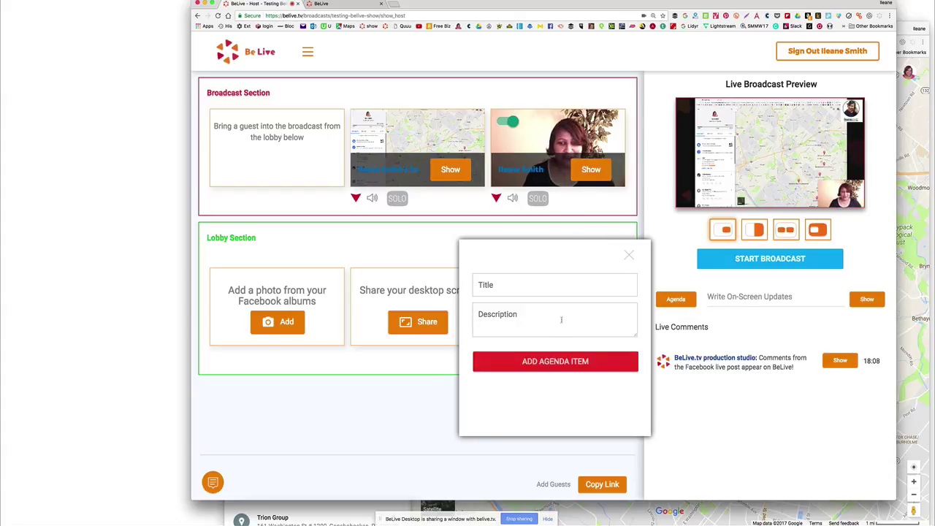
text(Belive T)
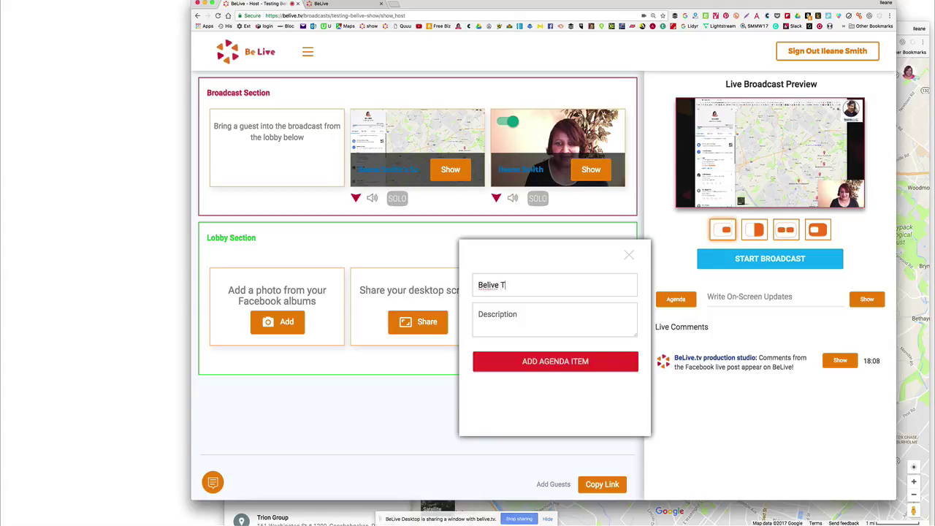
text(utorial)
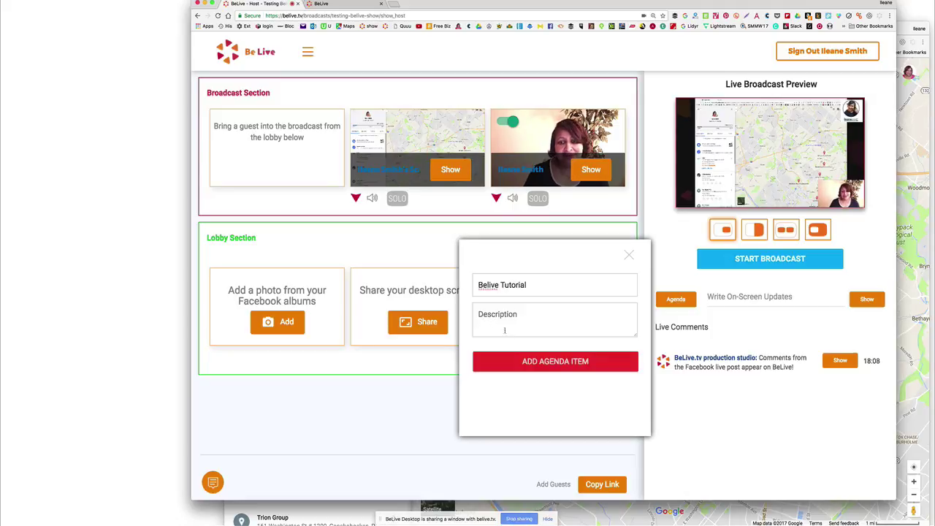
click(541, 364)
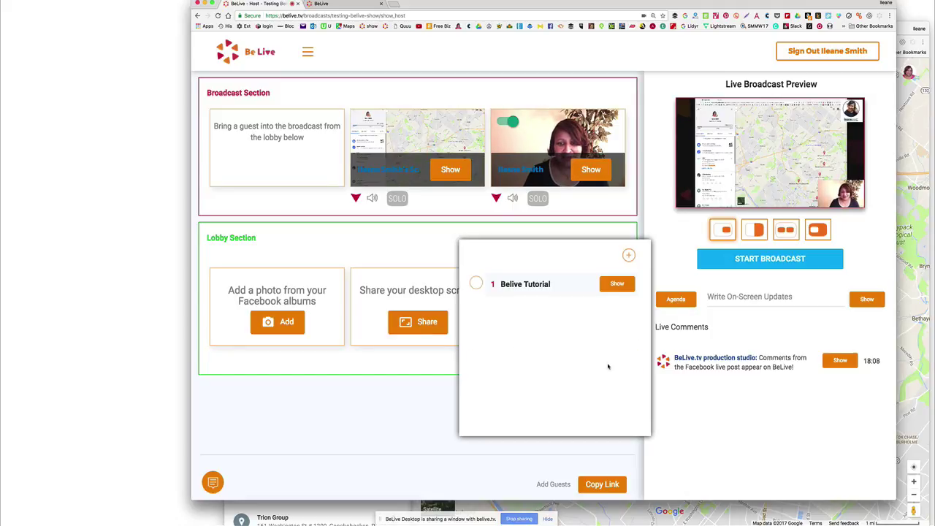
Step: Show Belive Tutorial as an on-screen update, then hide it and close the agenda
click(618, 284)
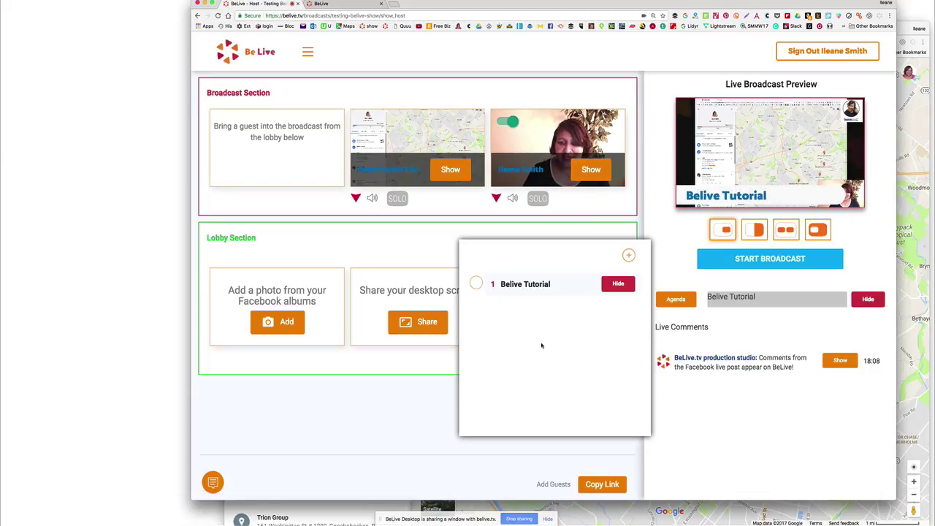
click(627, 255)
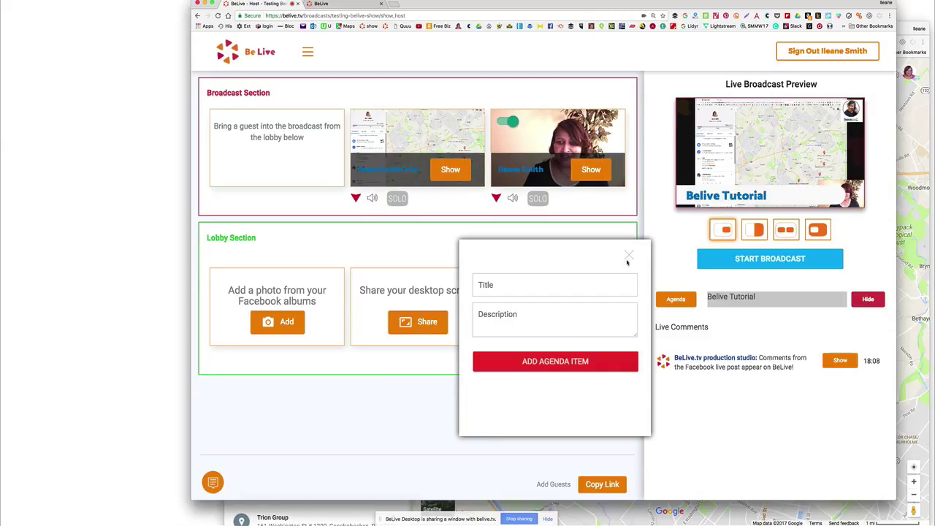
click(630, 258)
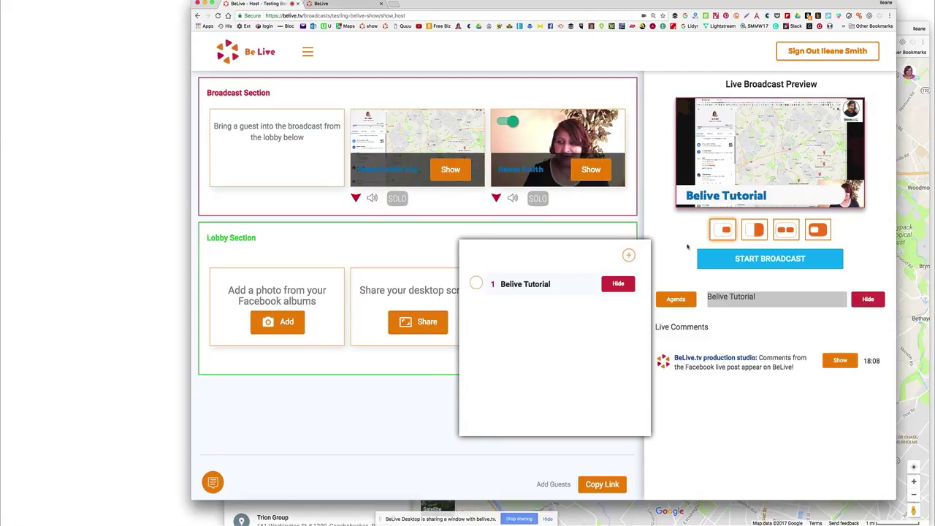
click(619, 284)
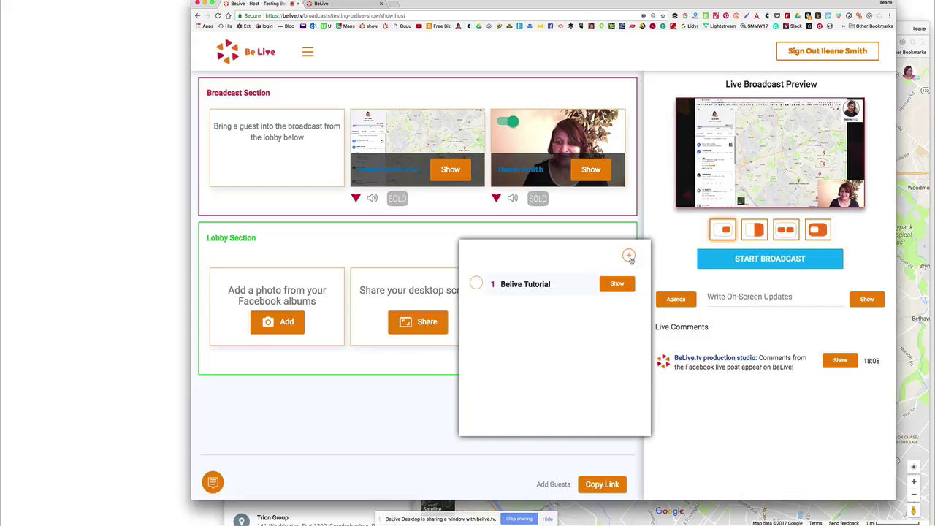
click(676, 300)
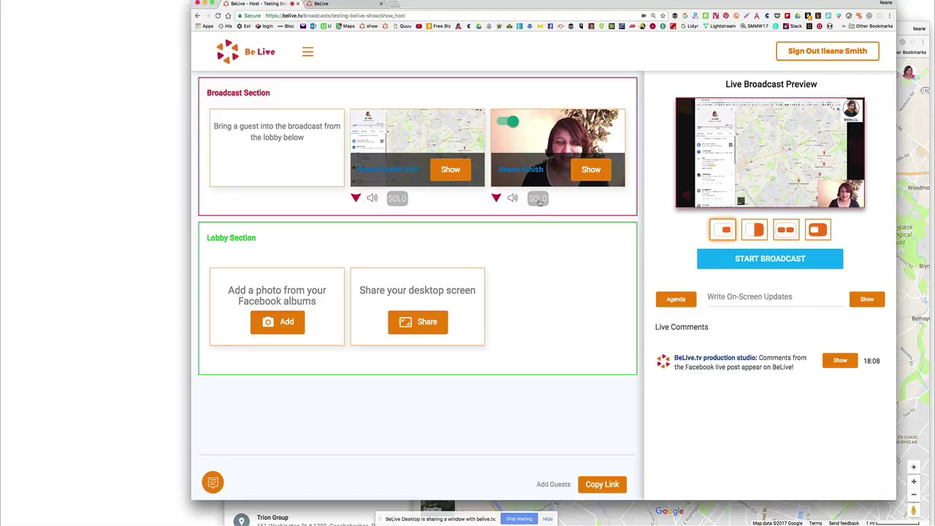
Step: Solo the webcam, briefly solo the screen share, then solo the webcam again
click(538, 199)
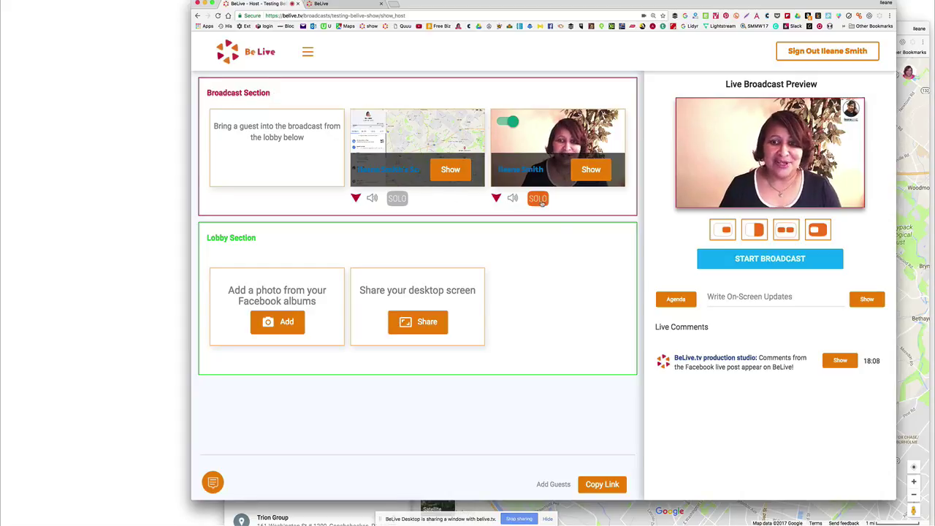
click(396, 198)
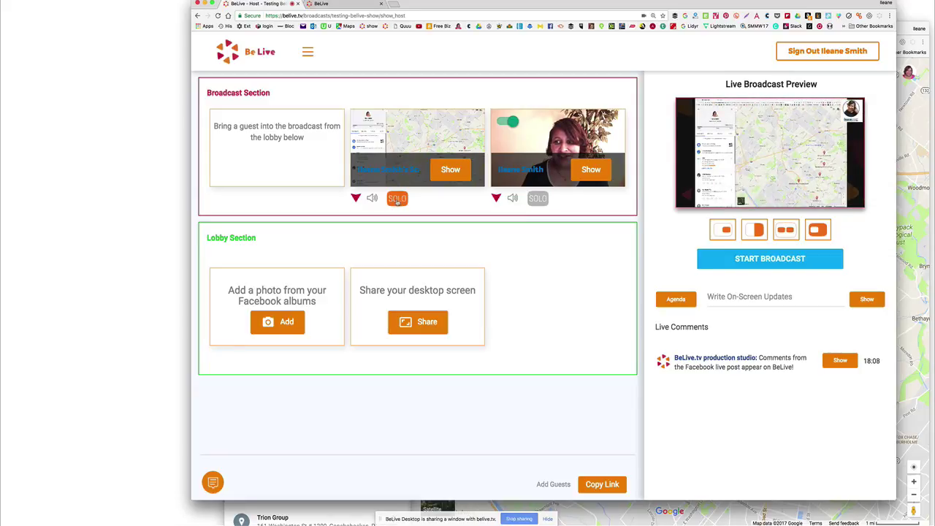
click(537, 199)
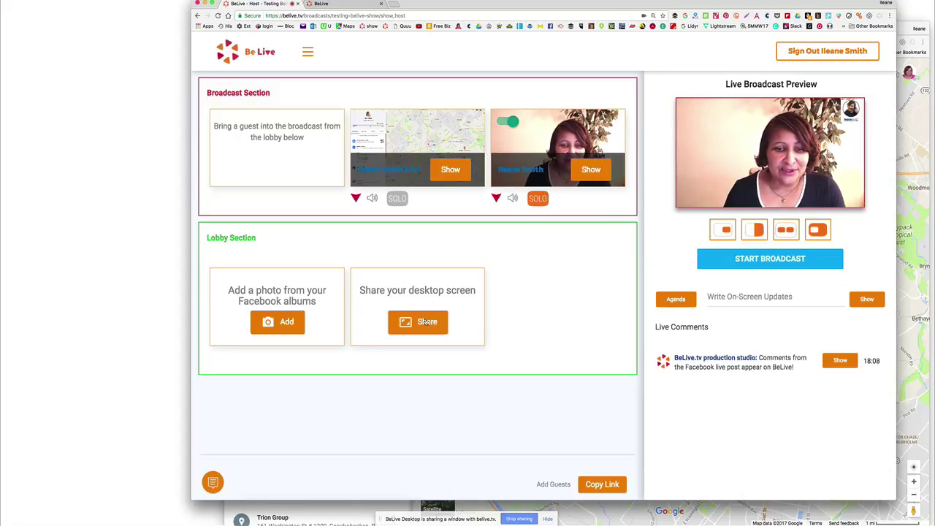
Step: Add the 'Building a Sustainable Blog in 2017' Facebook album photo to the broadcast
click(276, 325)
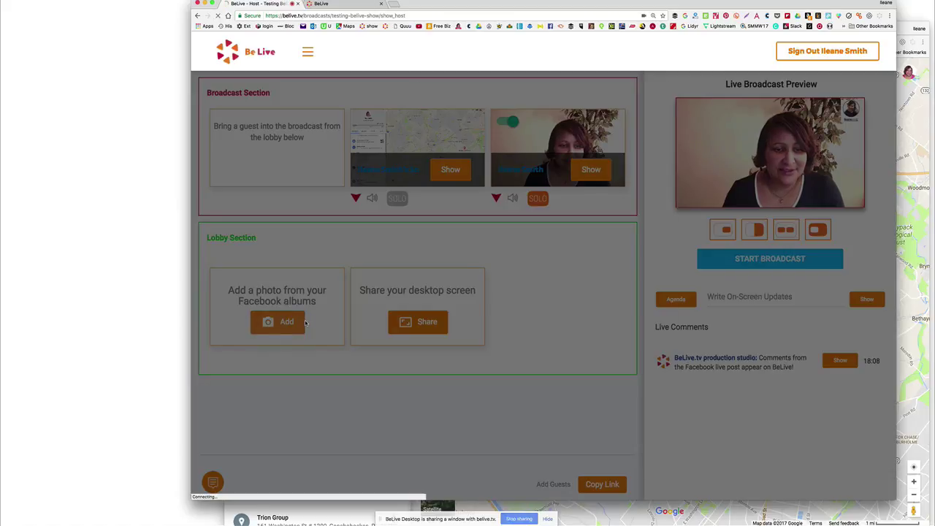
click(556, 282)
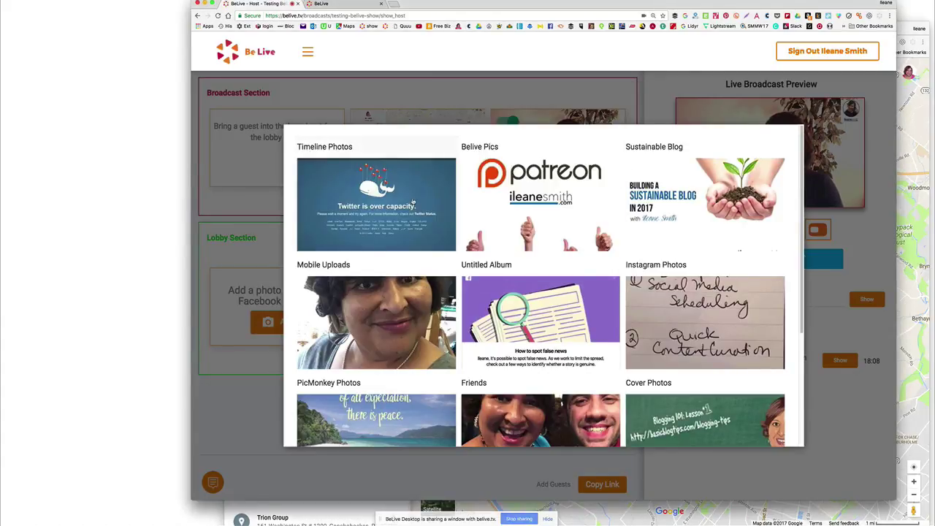
click(690, 198)
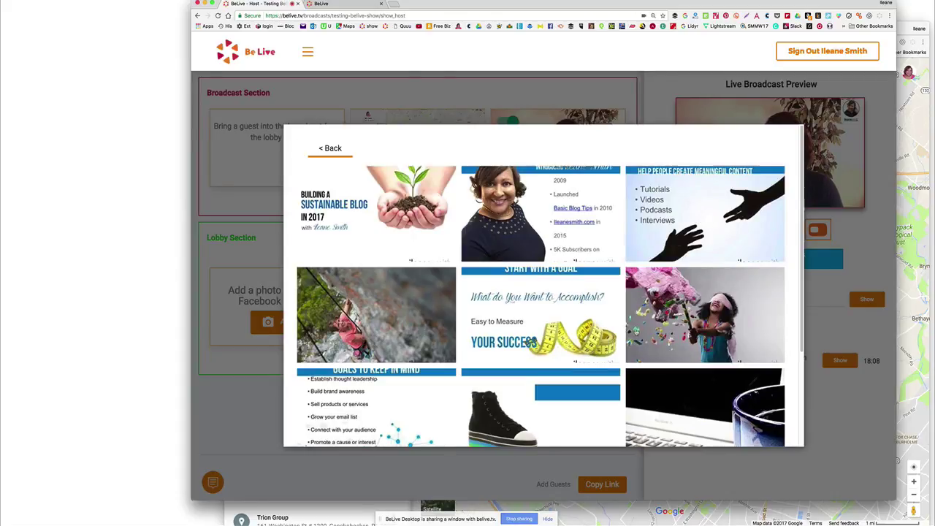
click(369, 210)
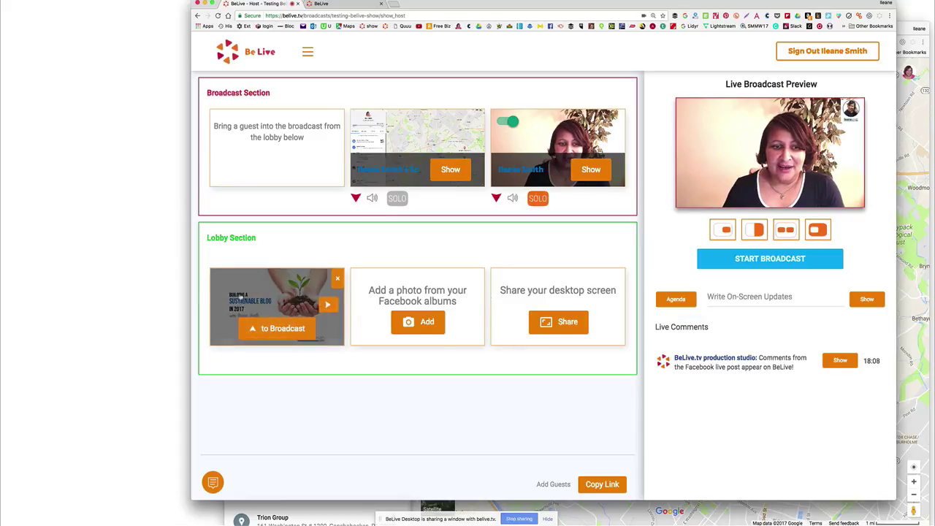
click(275, 328)
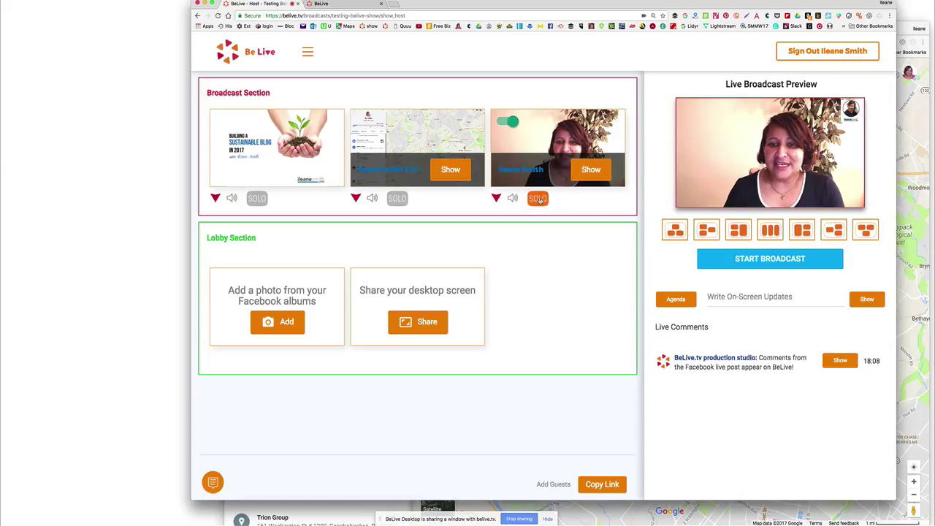
Step: Cycle the three sources through column, side-stacked and two-over-one layouts
click(770, 230)
click(803, 230)
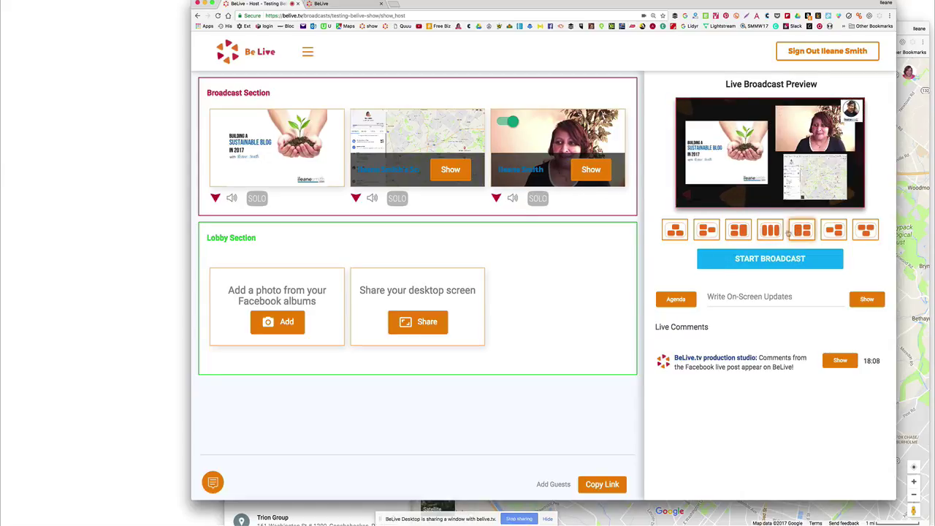
click(707, 231)
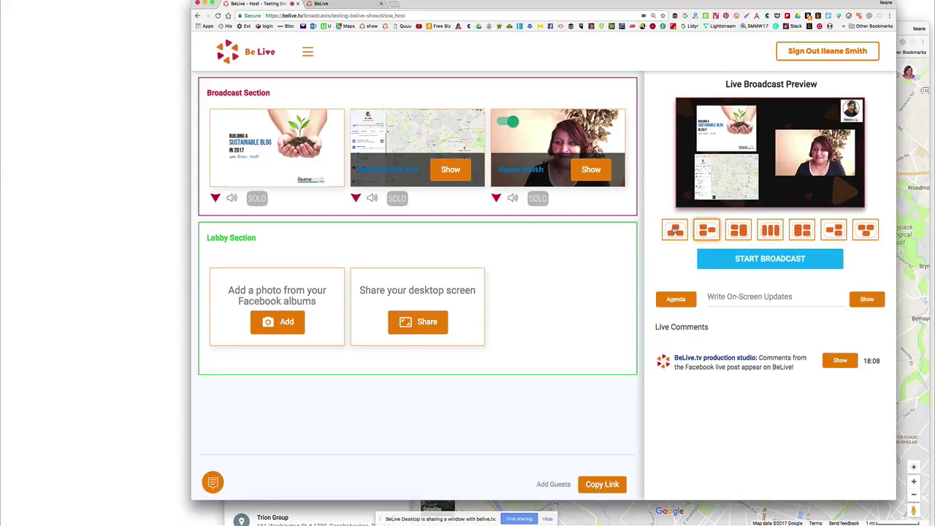
click(675, 231)
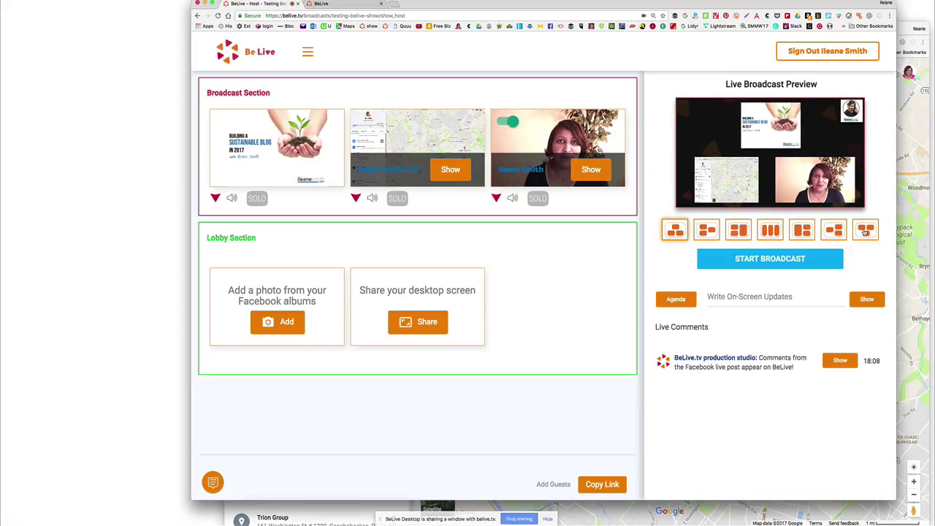
click(865, 231)
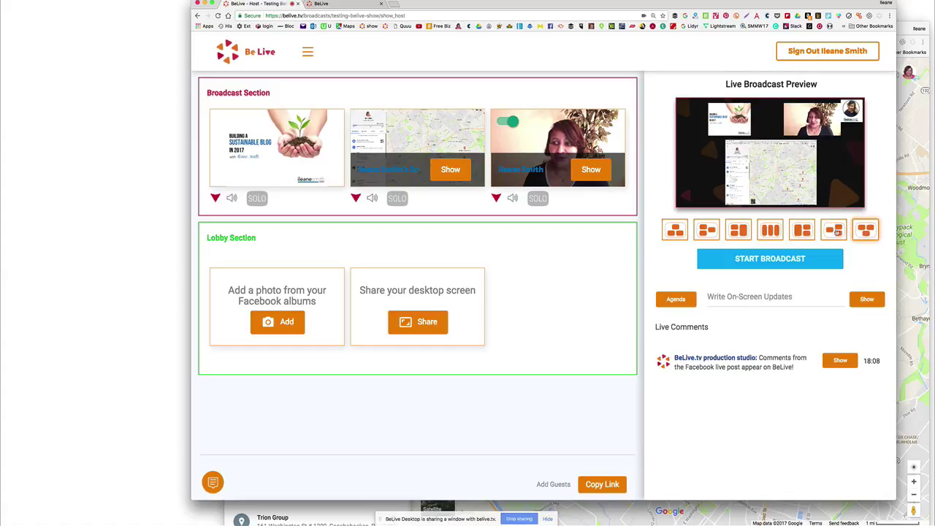
click(836, 232)
Step: Try slide-large and camera-large layouts, then solo the Sustainable Blog slide
click(803, 231)
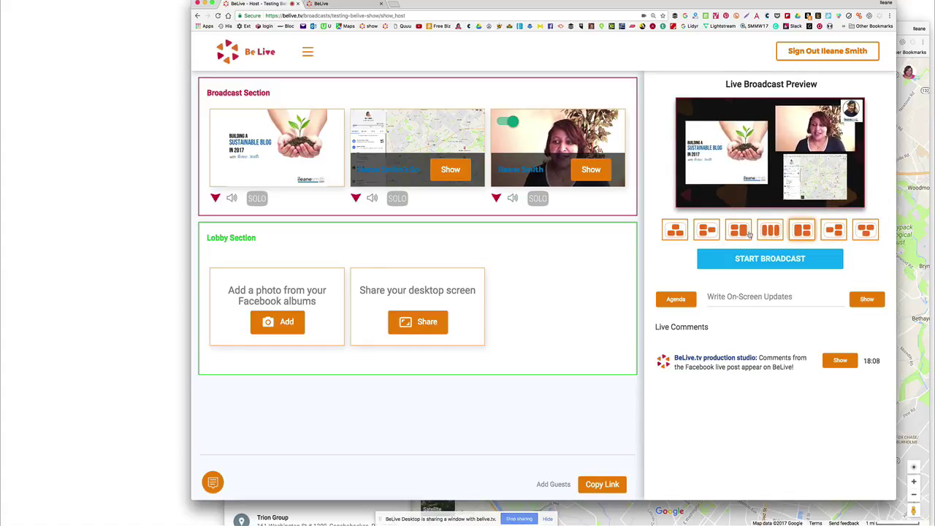
click(740, 232)
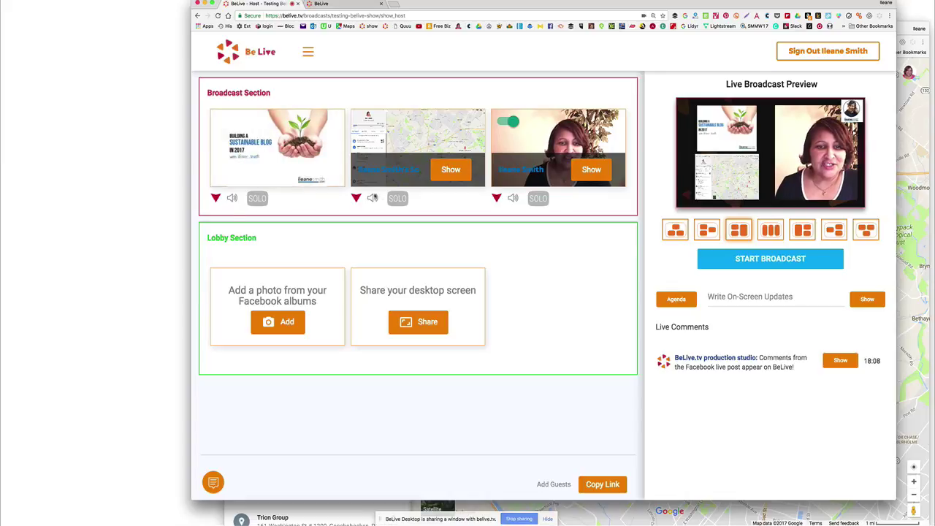
click(259, 199)
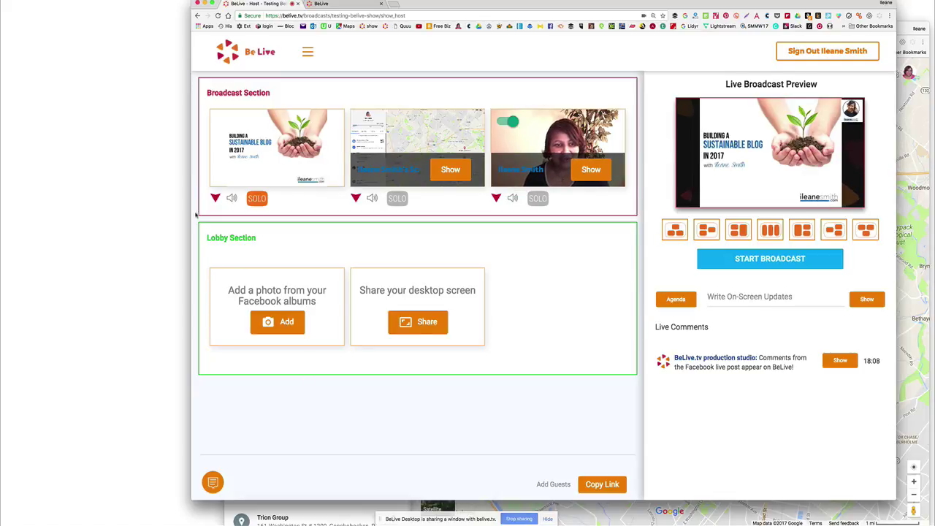
Step: Send the 'Building a Sustainable Blog in 2017' photo from the broadcast back to the Lobby
mouse_move(231, 150)
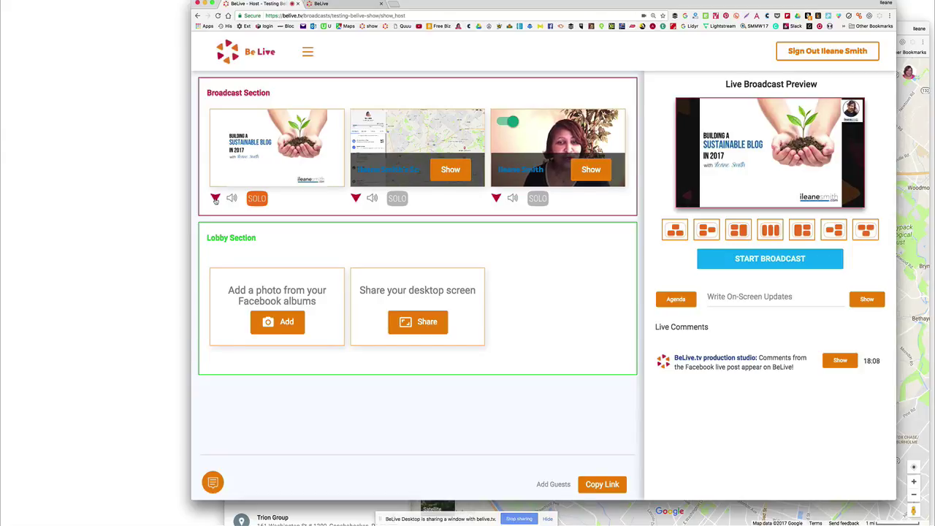
click(216, 199)
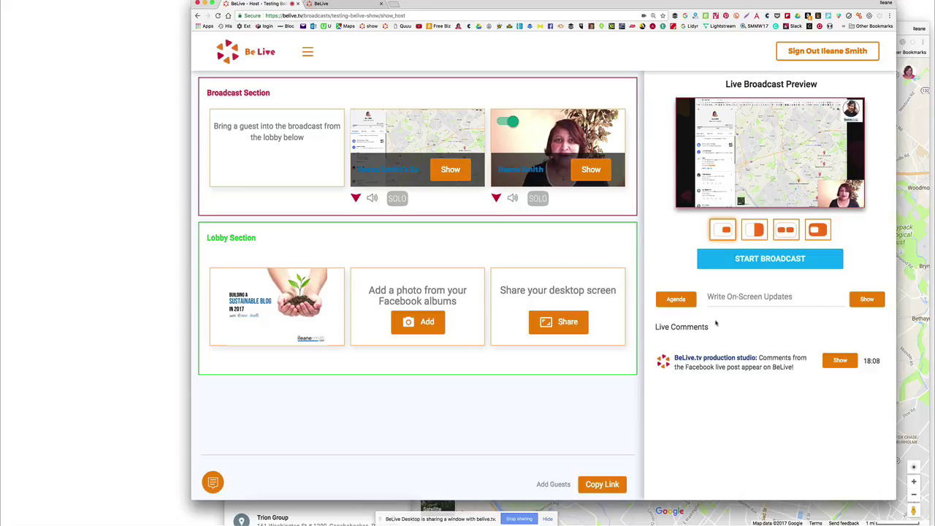